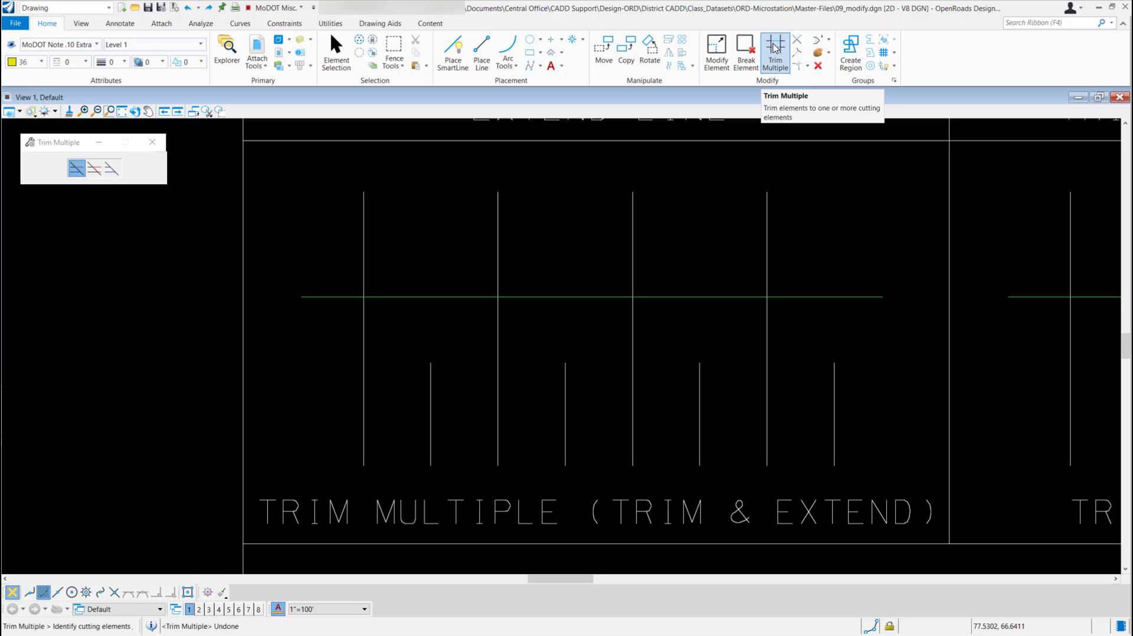
Step: Using Trim Multiple in Trim and Extend mode, extend the four short vertical lines up to the green horizontal line
left_click(773, 44)
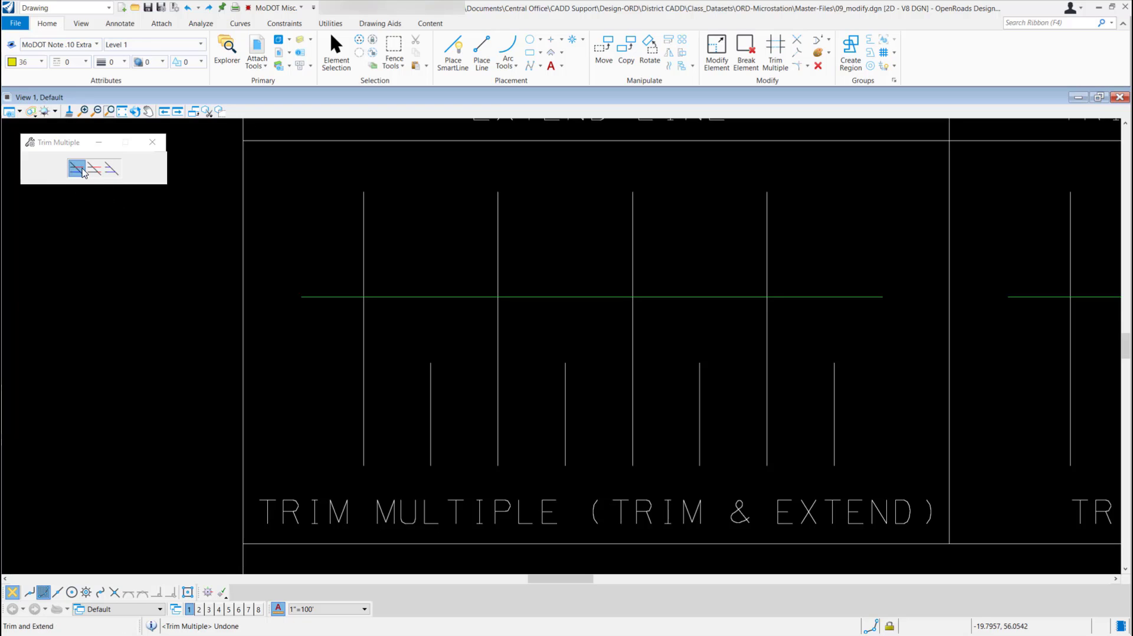
left_click(87, 202)
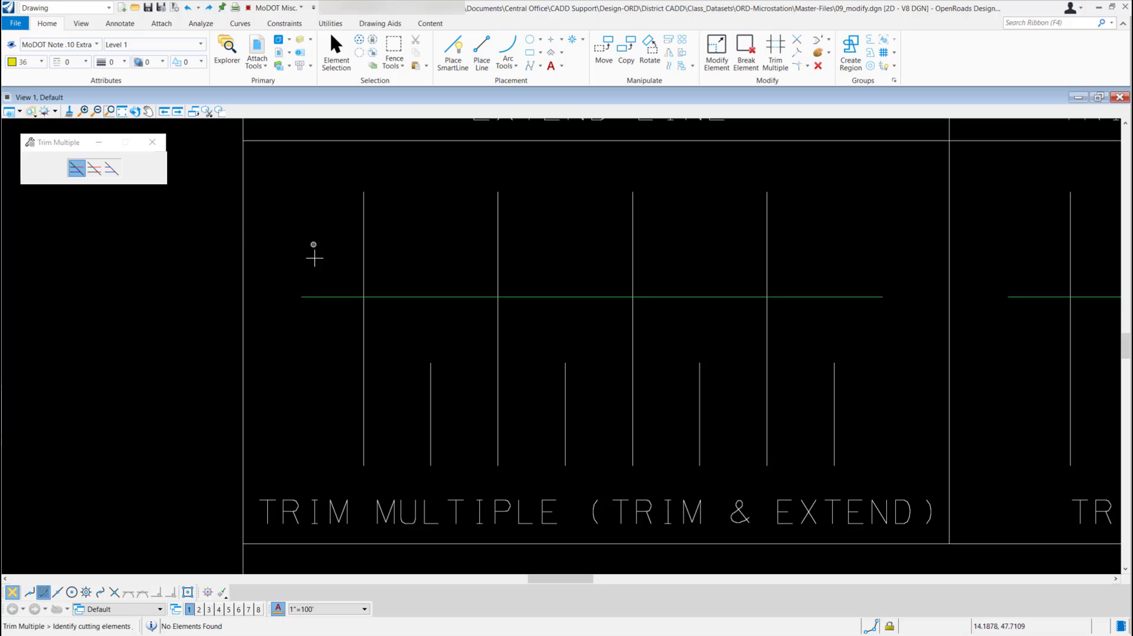
left_click(325, 297)
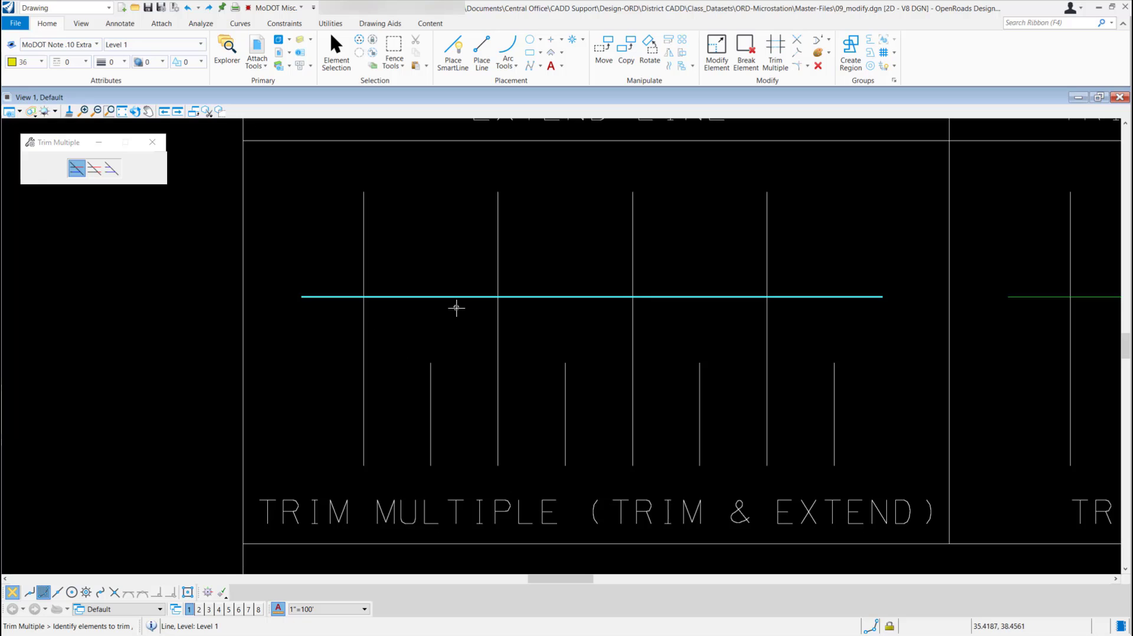
left_click(431, 366)
left_click(430, 366)
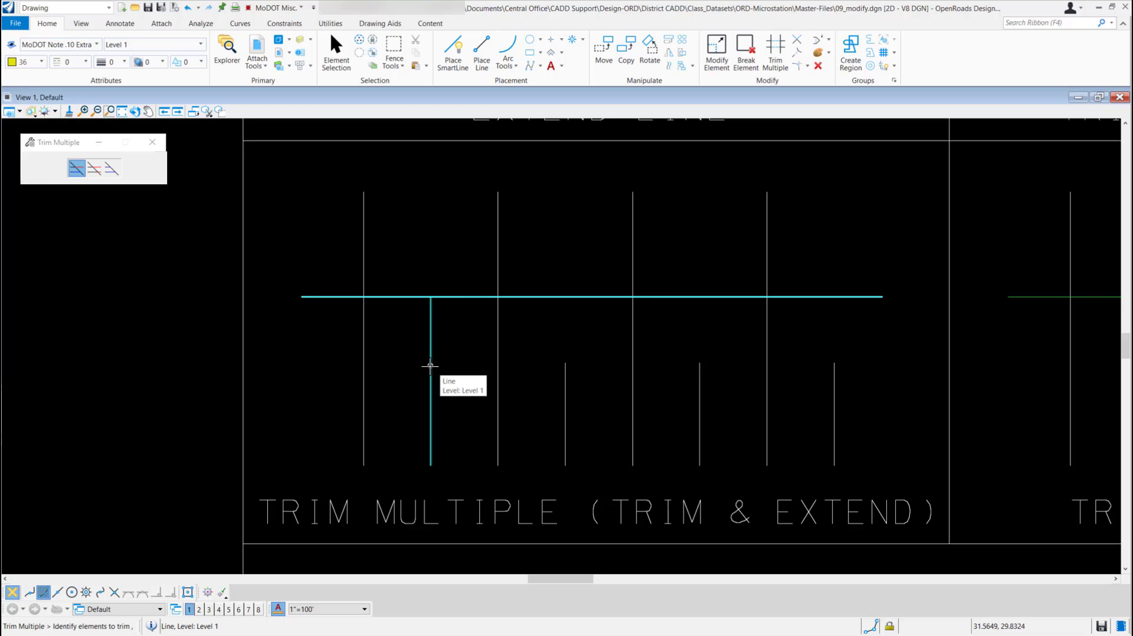
left_click(564, 366)
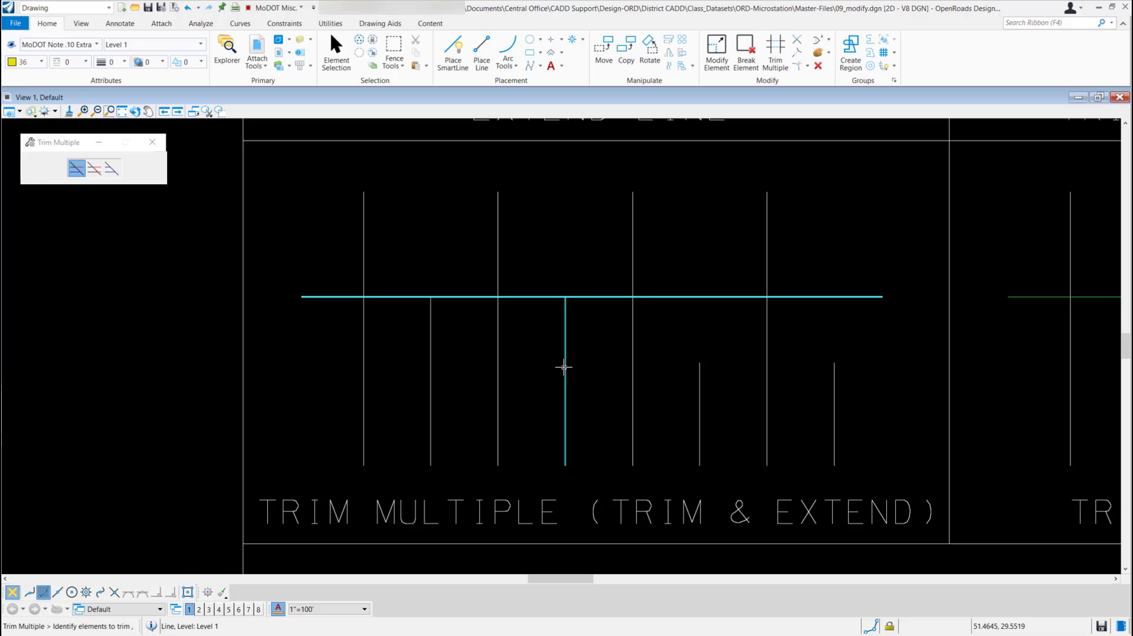
left_click(698, 368)
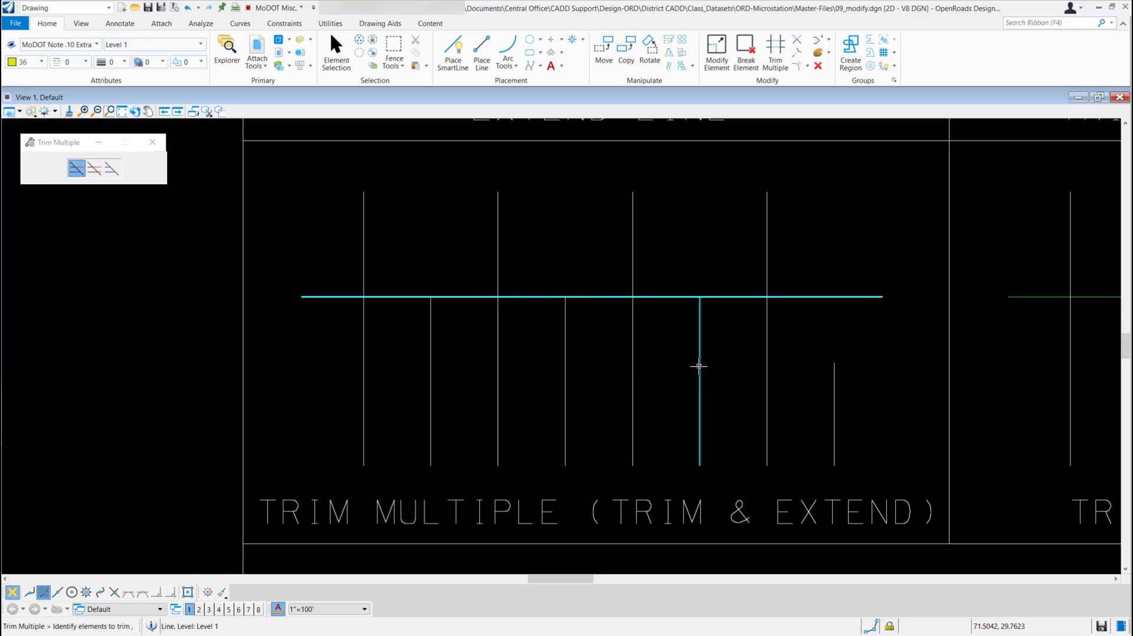
left_click(835, 369)
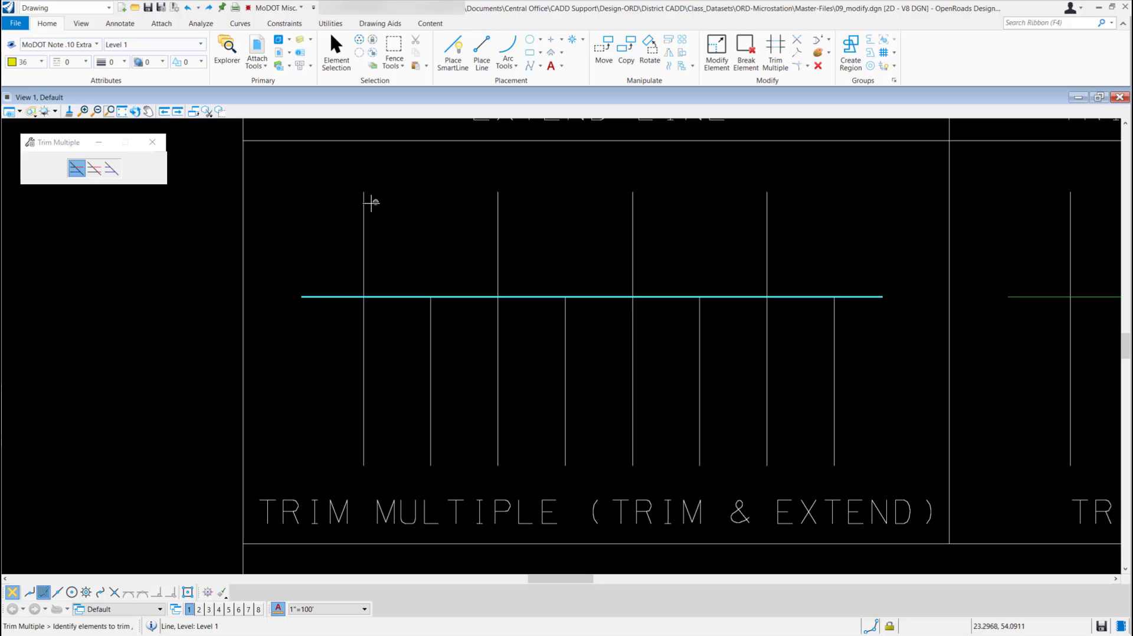
Step: Trim the portions of the four tall vertical lines above the green cutting line in the Trim & Extend exercise
left_click(363, 207)
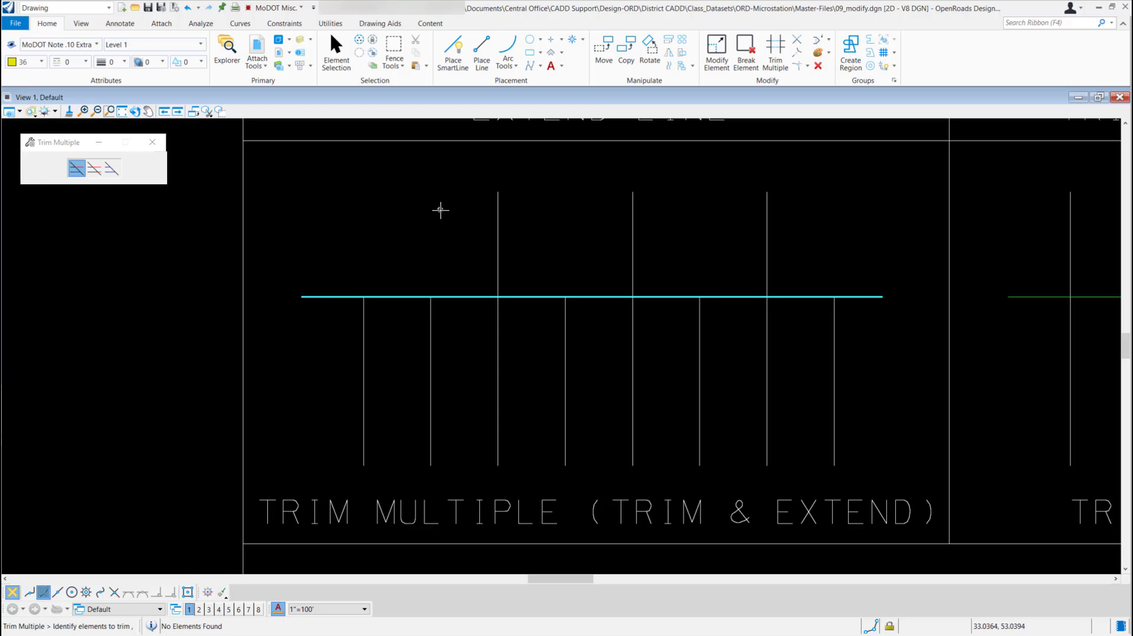
left_click_drag(441, 210, 890, 236)
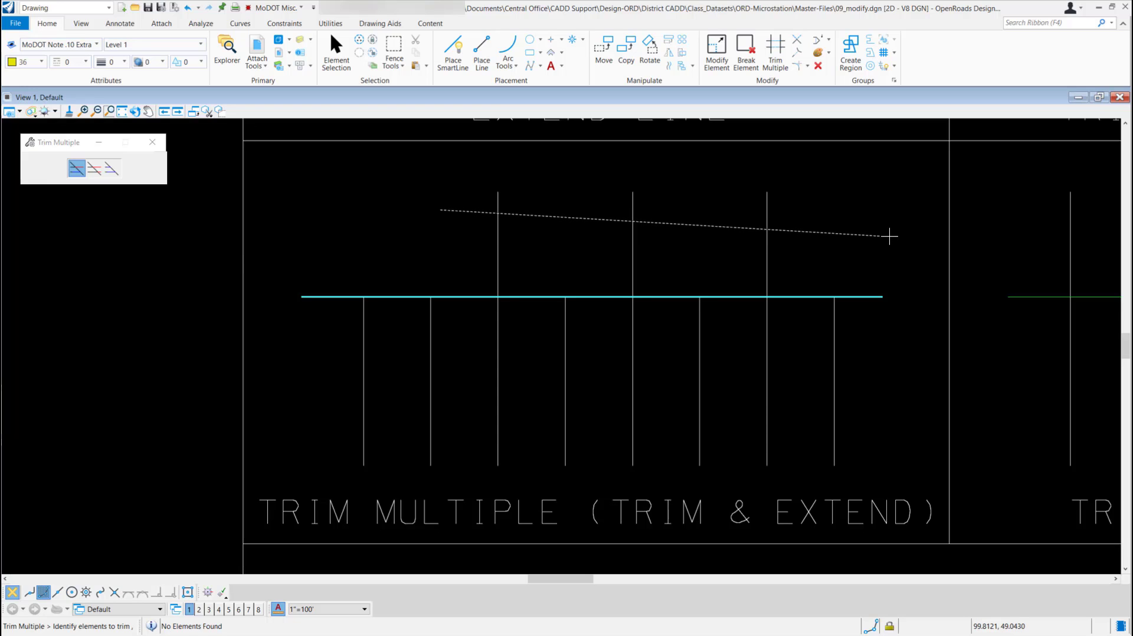
left_click_drag(890, 236, 866, 233)
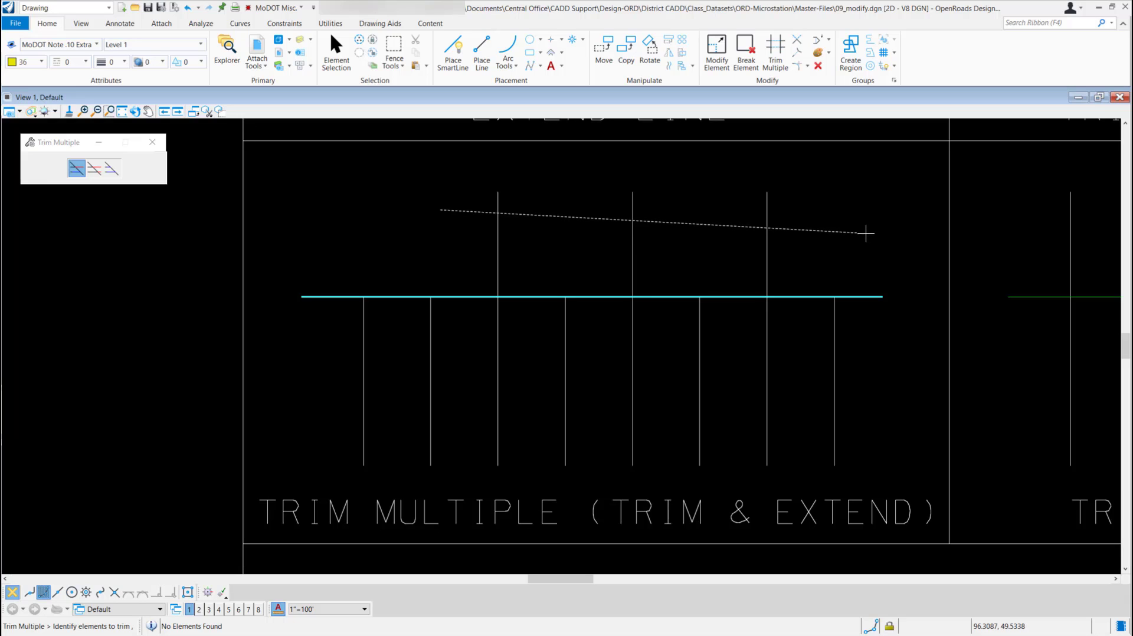
left_click_drag(866, 233, 866, 233)
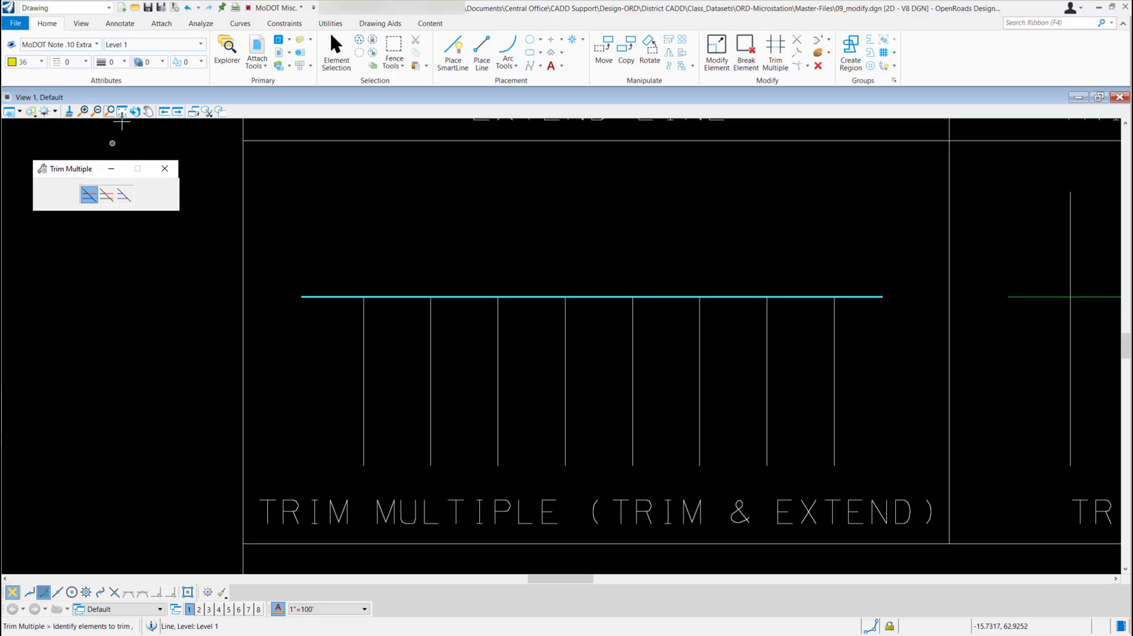
Step: In the TRIM MULTIPLE (TRIM) exercise, trim all eight vertical lines above the green line using Trim Multiple's trim-only mode
left_click(148, 112)
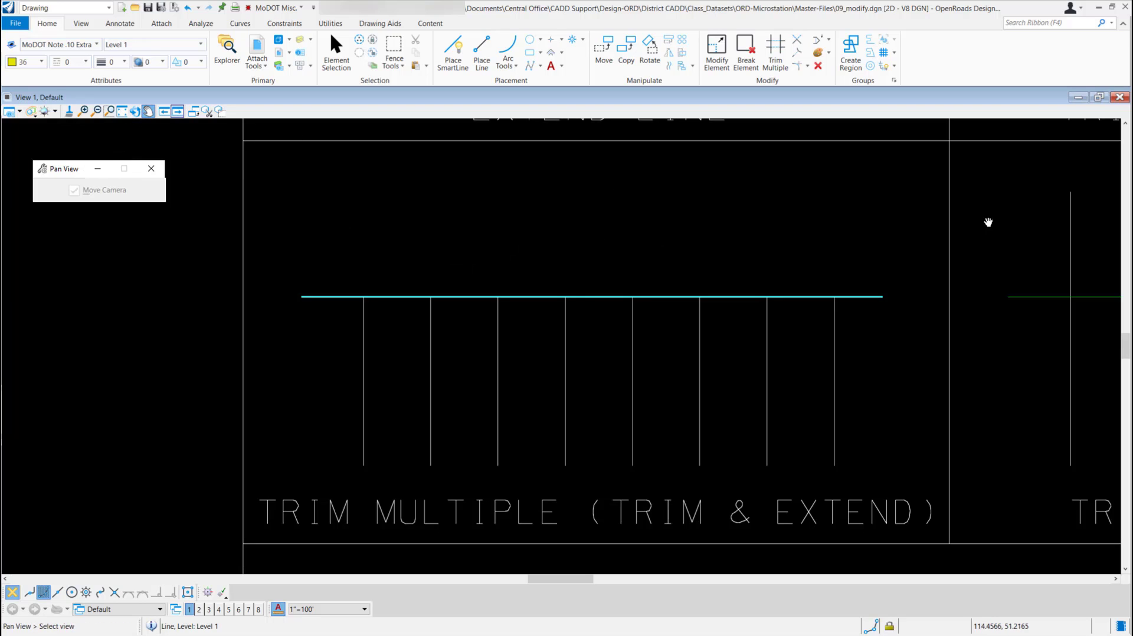
mouse_move(1042, 213)
left_mouse_down()
mouse_move(316, 228)
mouse_move(326, 219)
left_mouse_up()
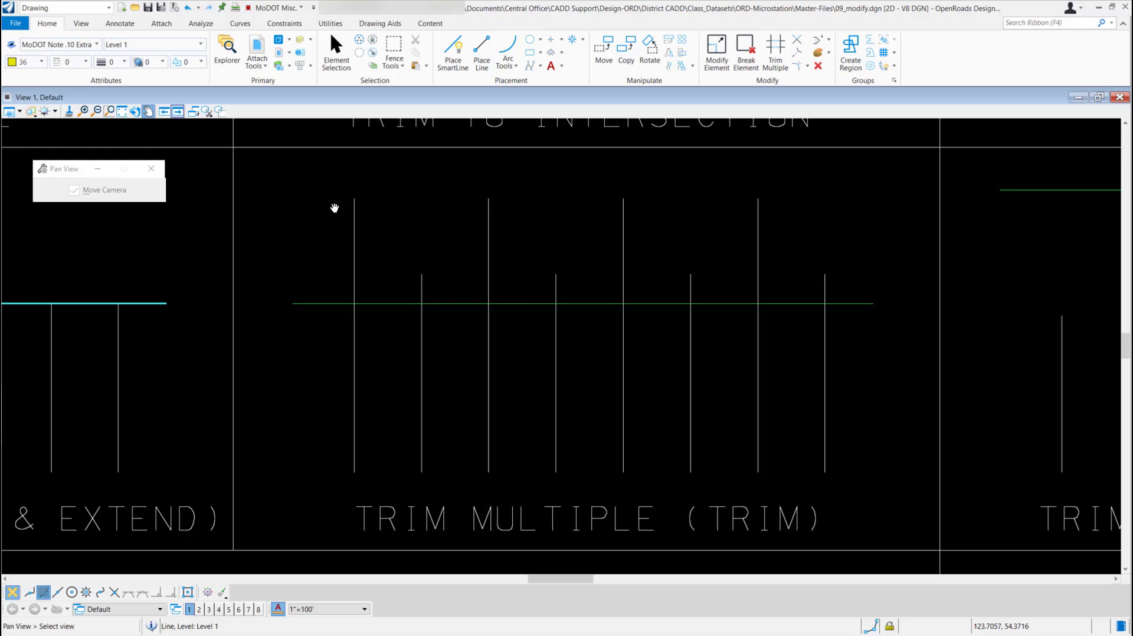
right_click(335, 208)
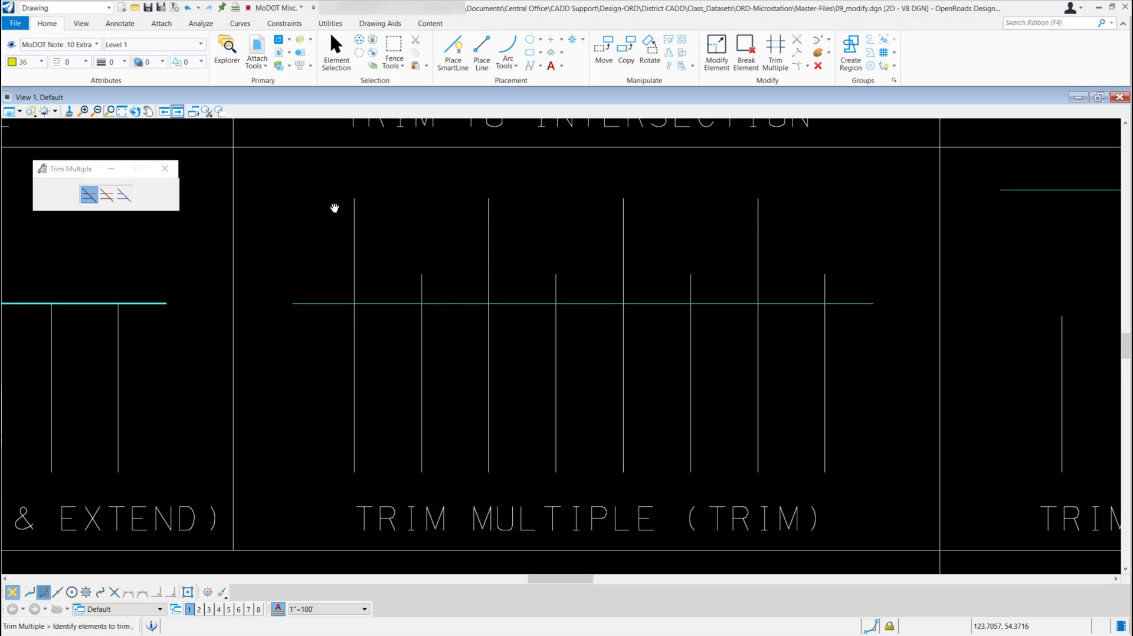
key("Escape")
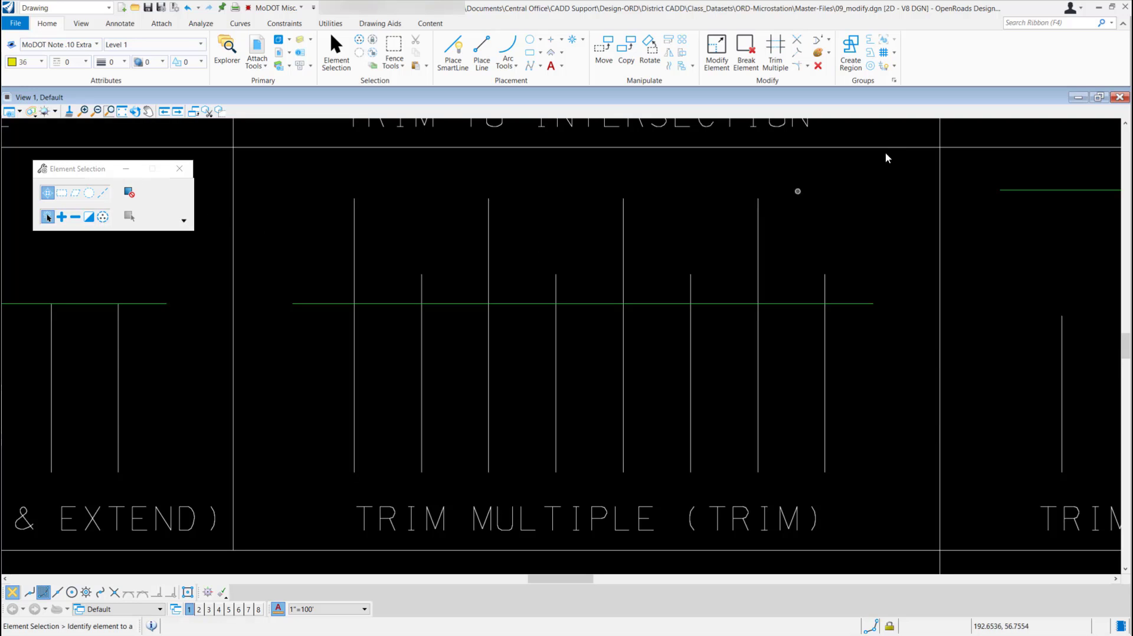
left_click(776, 52)
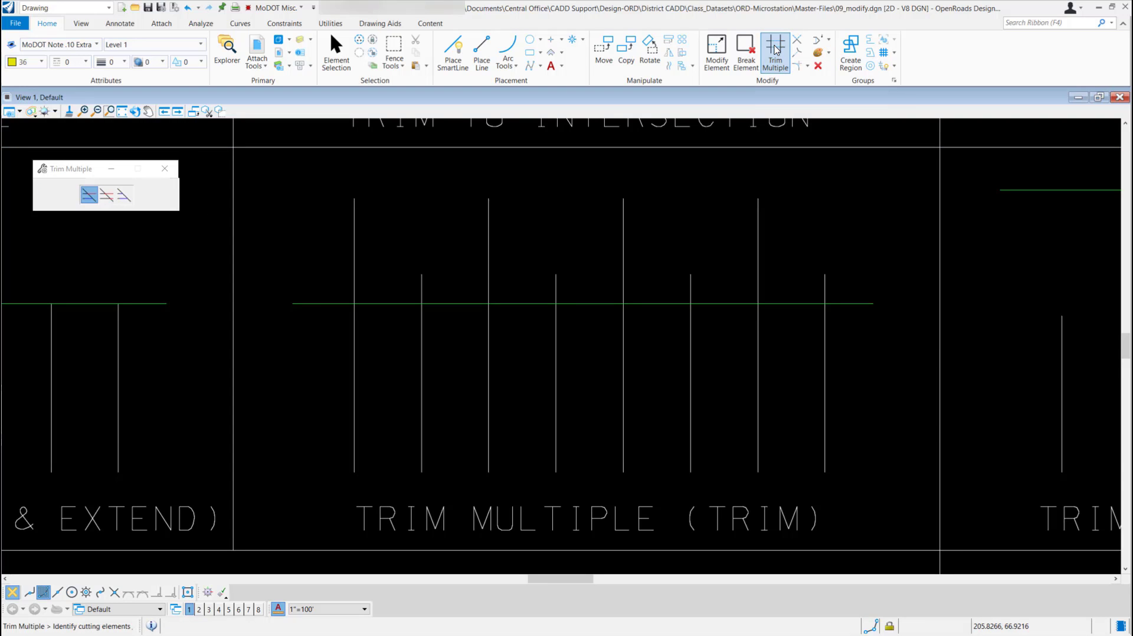
left_click(107, 195)
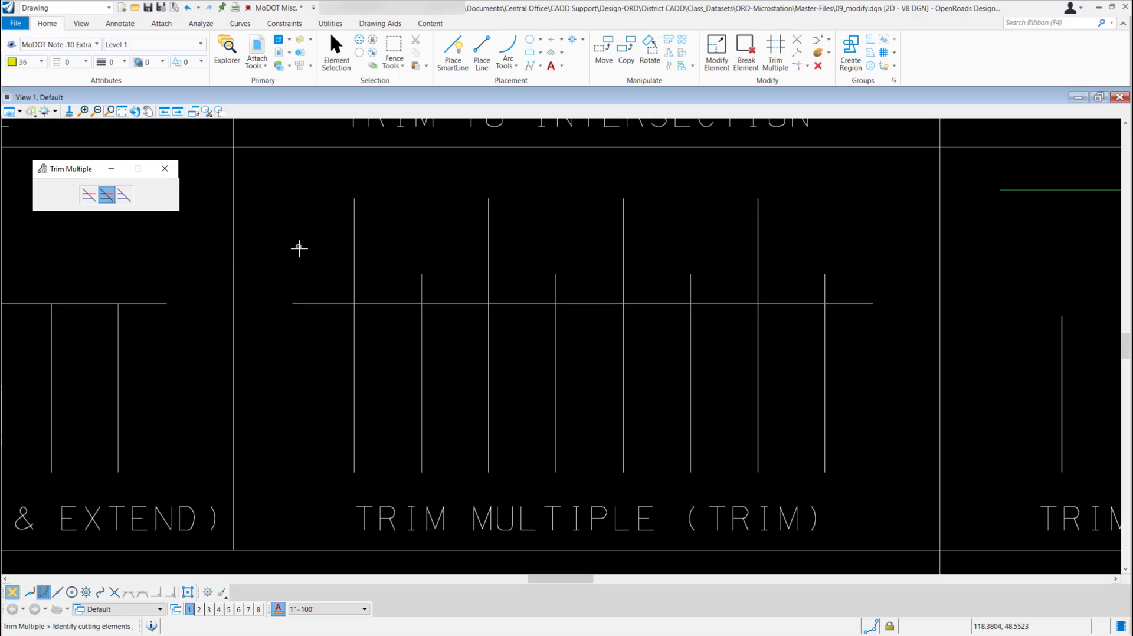
left_click(320, 303)
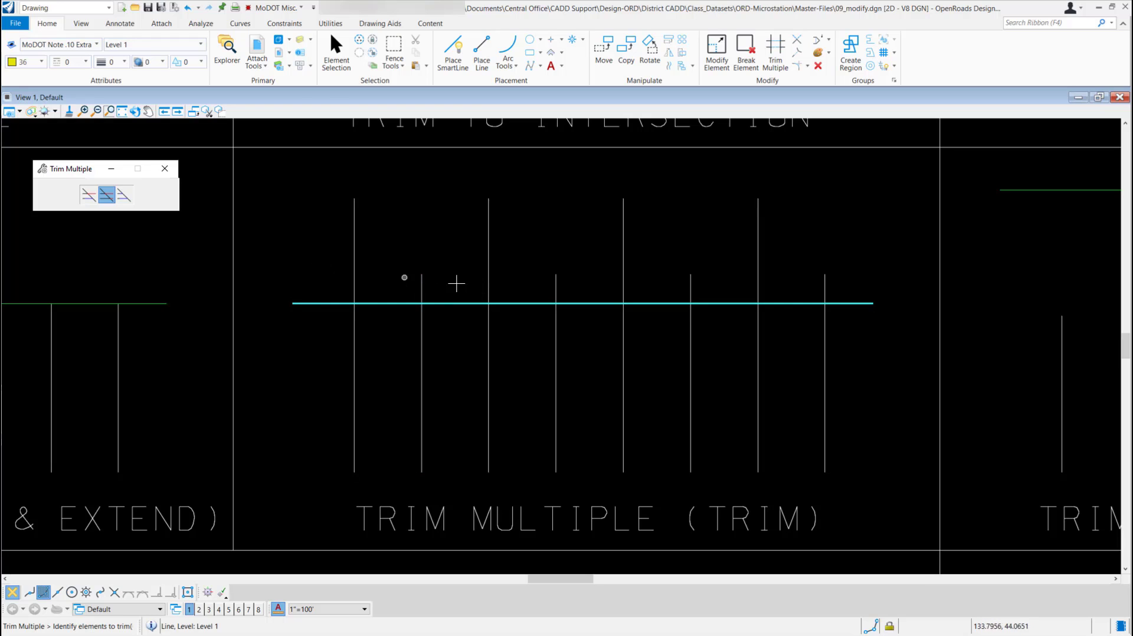
left_click(354, 229)
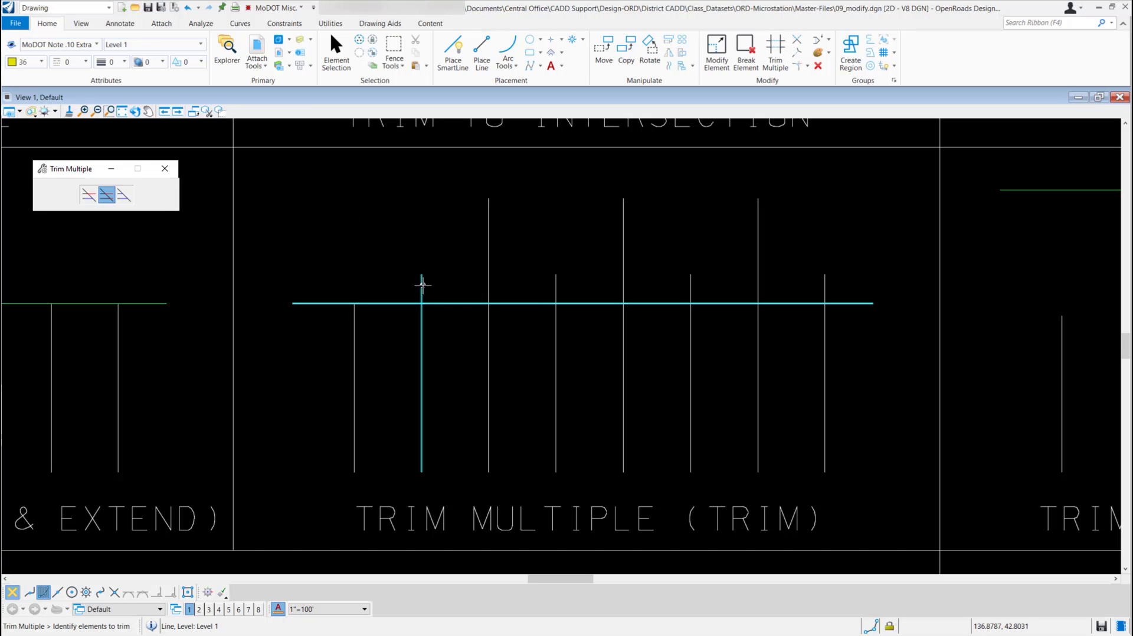
left_click(420, 283)
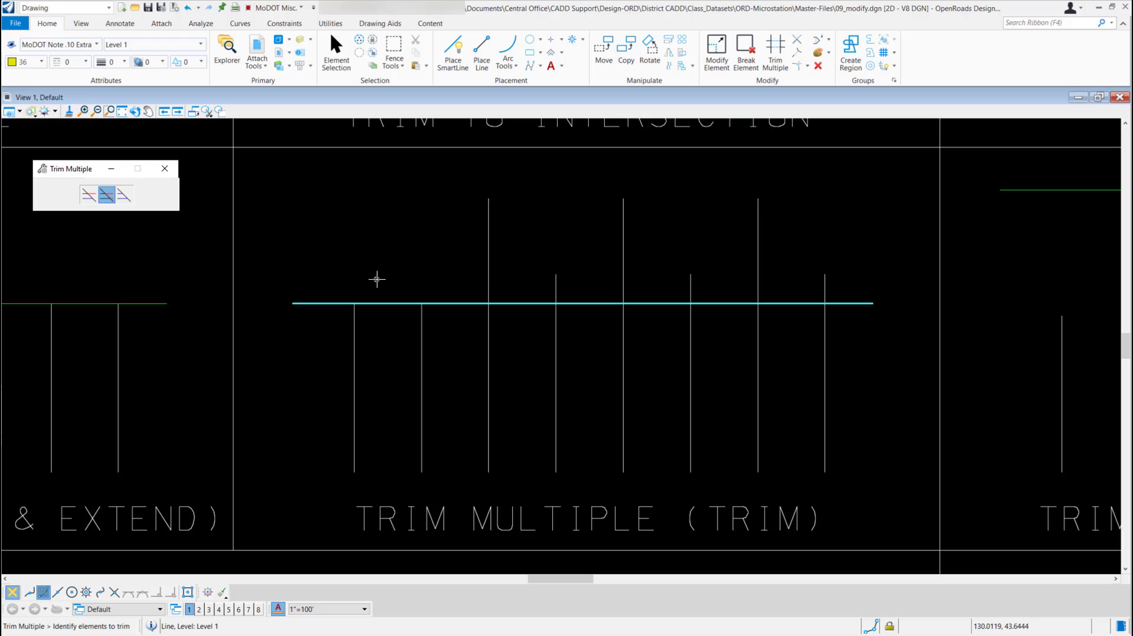
left_click_drag(377, 279, 894, 289)
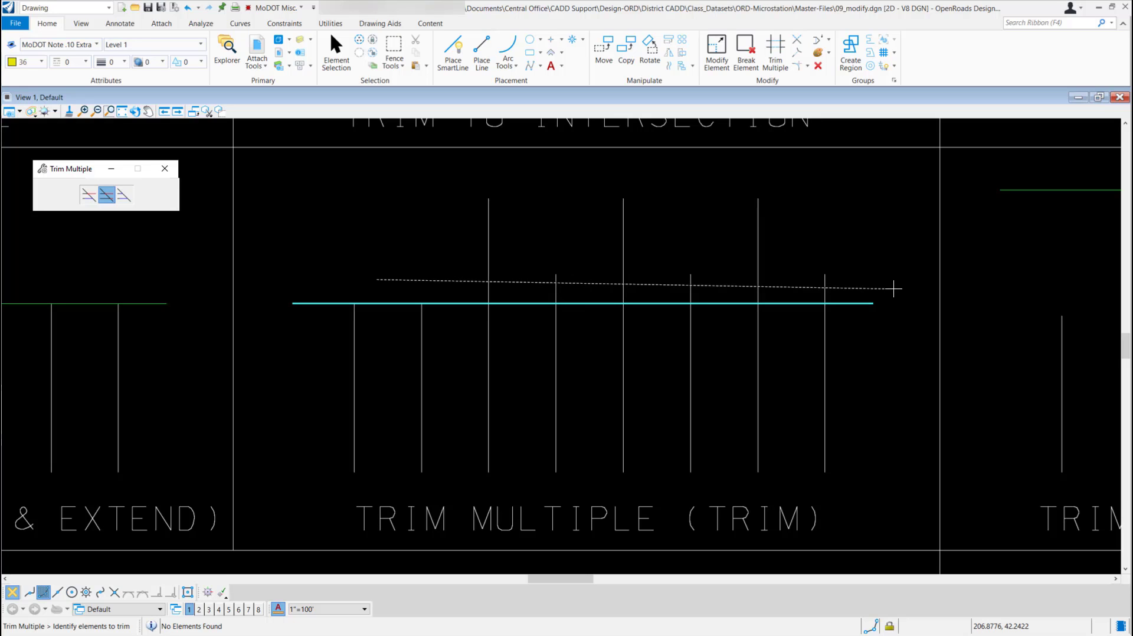
left_click_drag(895, 289, 894, 289)
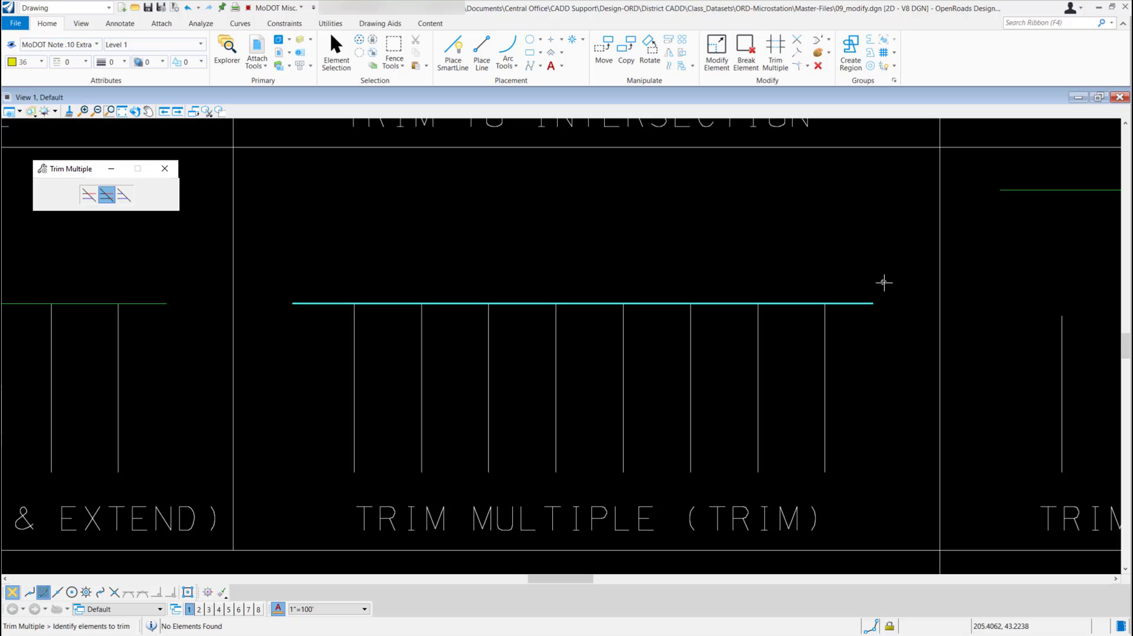
Step: In the TRIM MULTIPLE (EXTEND) exercise, extend all eight vertical lines up to the green line using Trim Multiple's extend-only mode
left_click(148, 111)
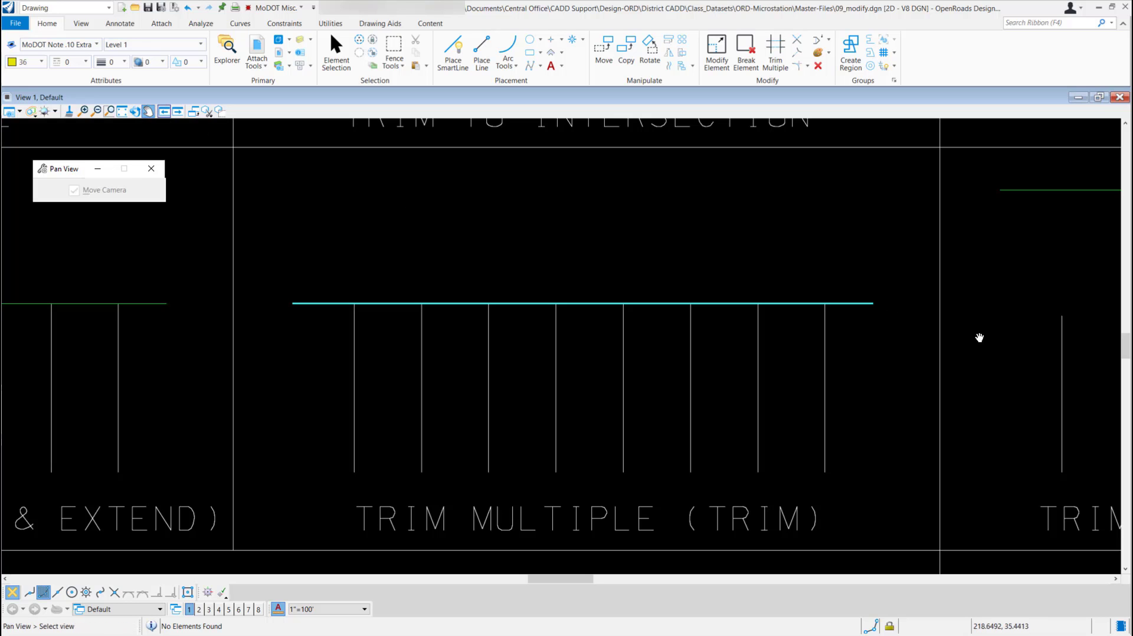
mouse_move(1033, 334)
left_mouse_down()
mouse_move(638, 295)
mouse_move(351, 326)
left_mouse_up()
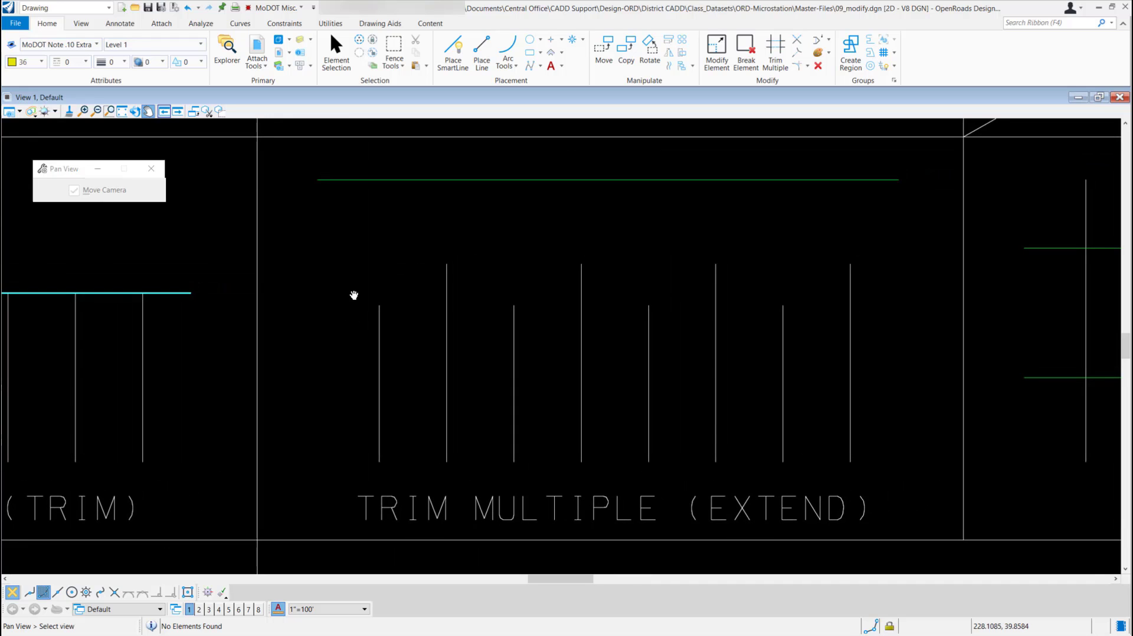
right_click(354, 295)
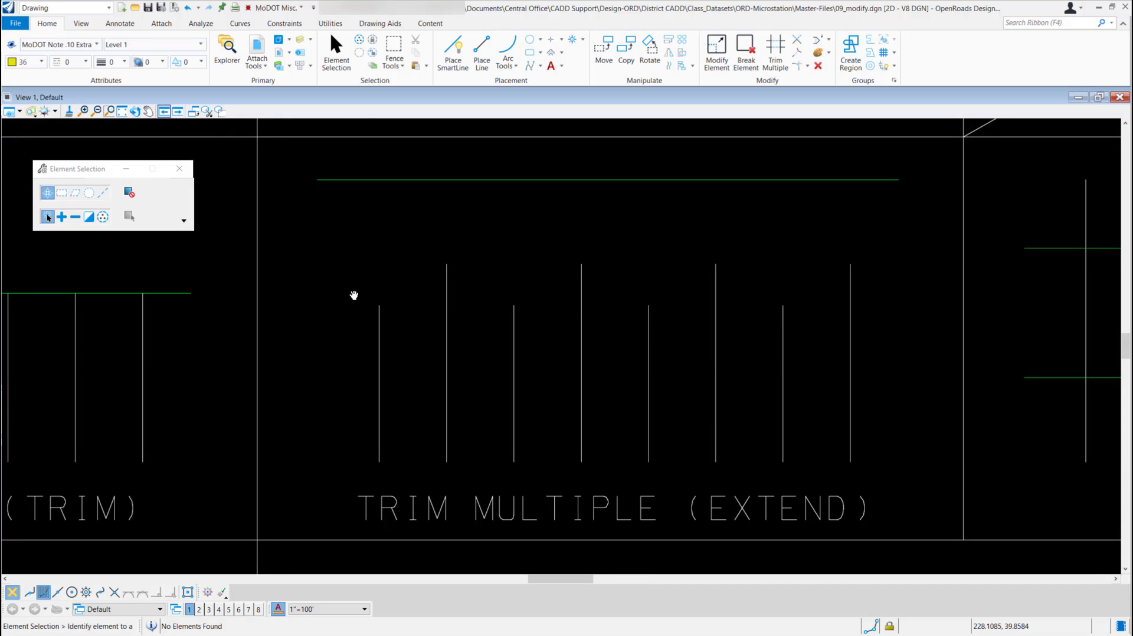
left_click(779, 51)
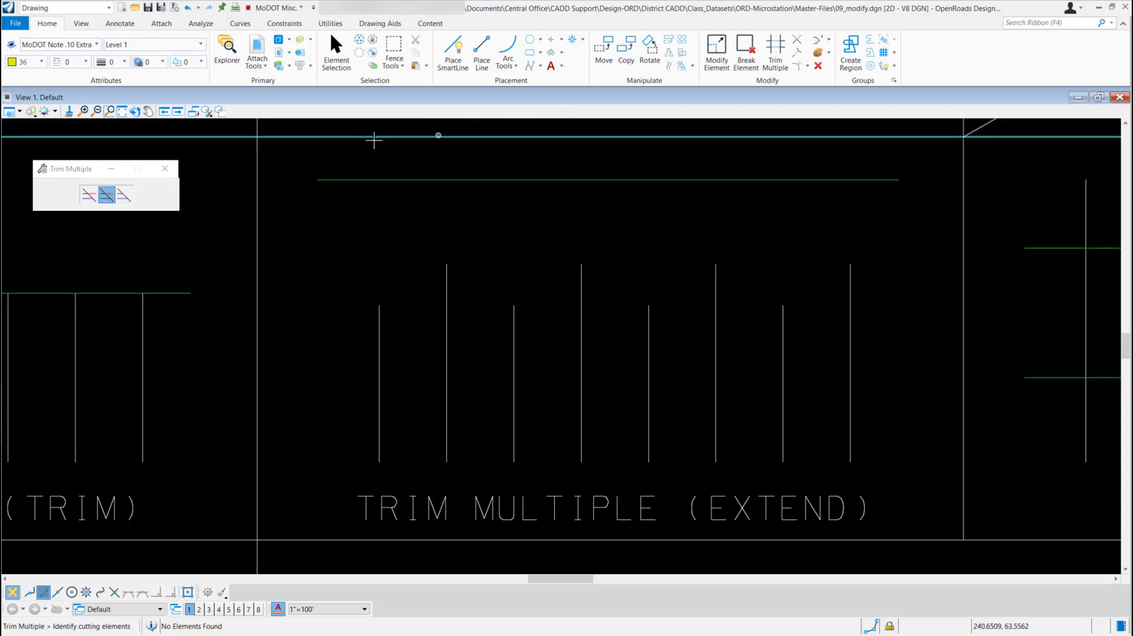
left_click(124, 195)
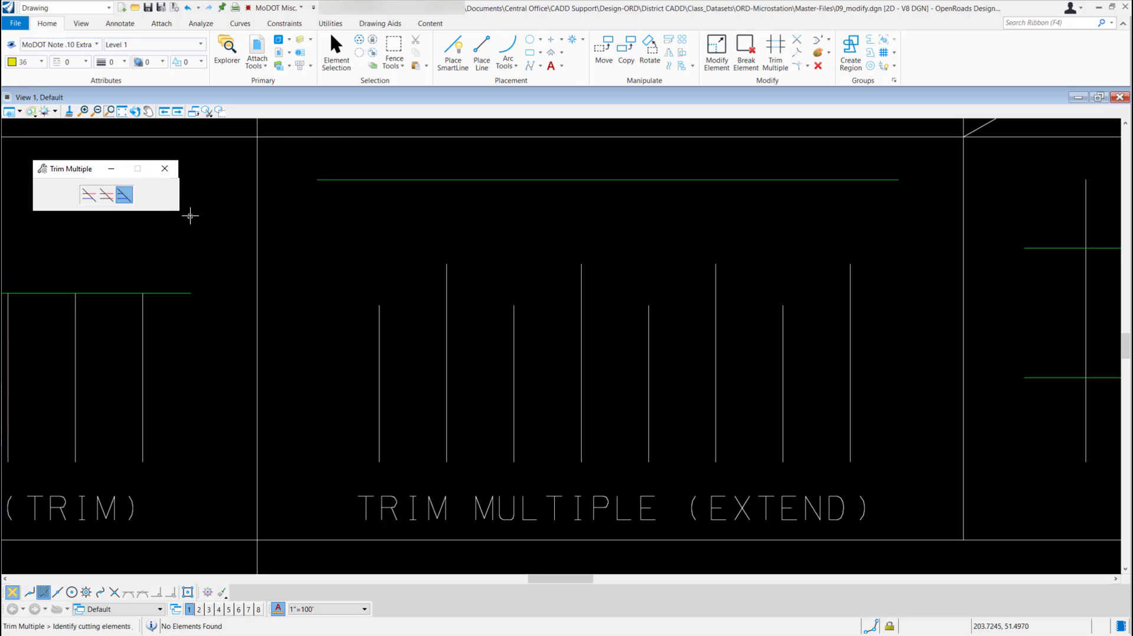
left_click(387, 180)
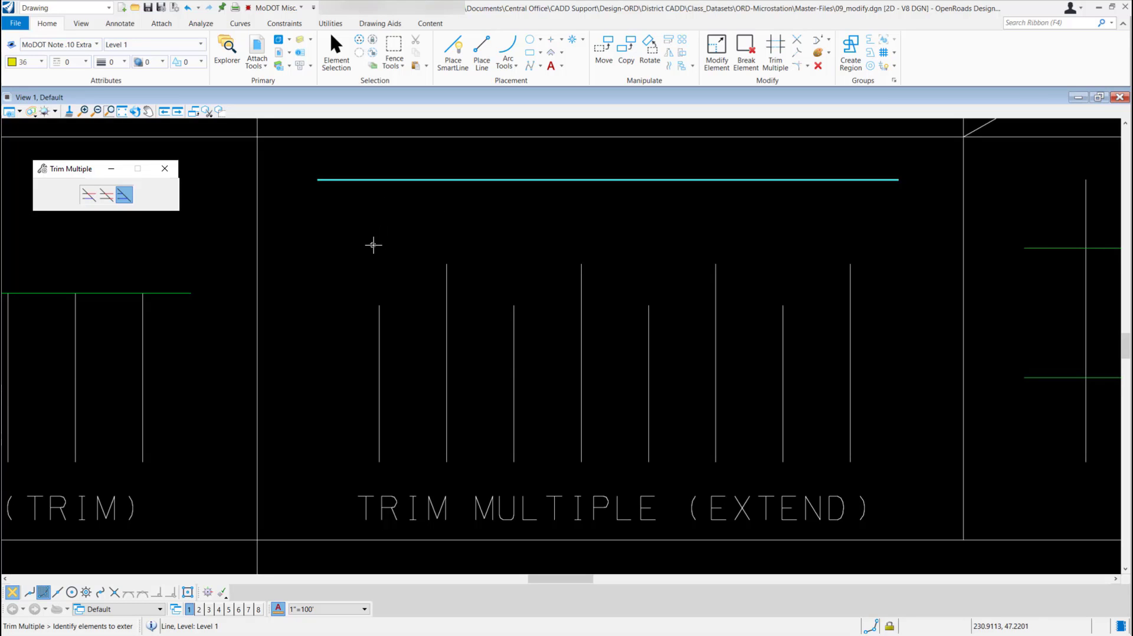
left_click(378, 310)
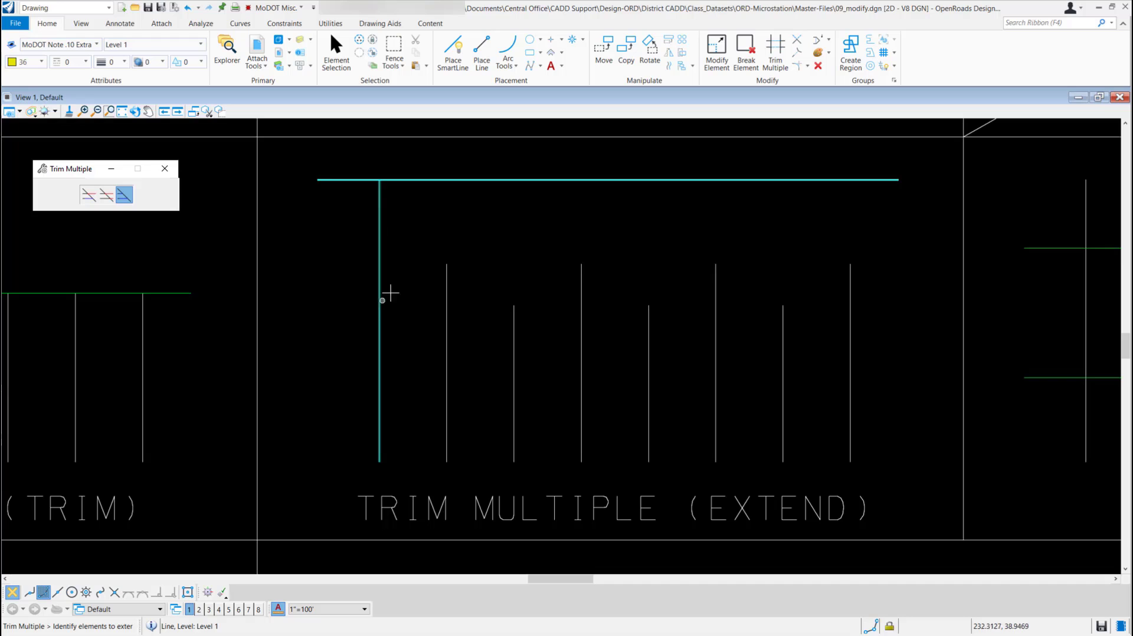
left_click(444, 266)
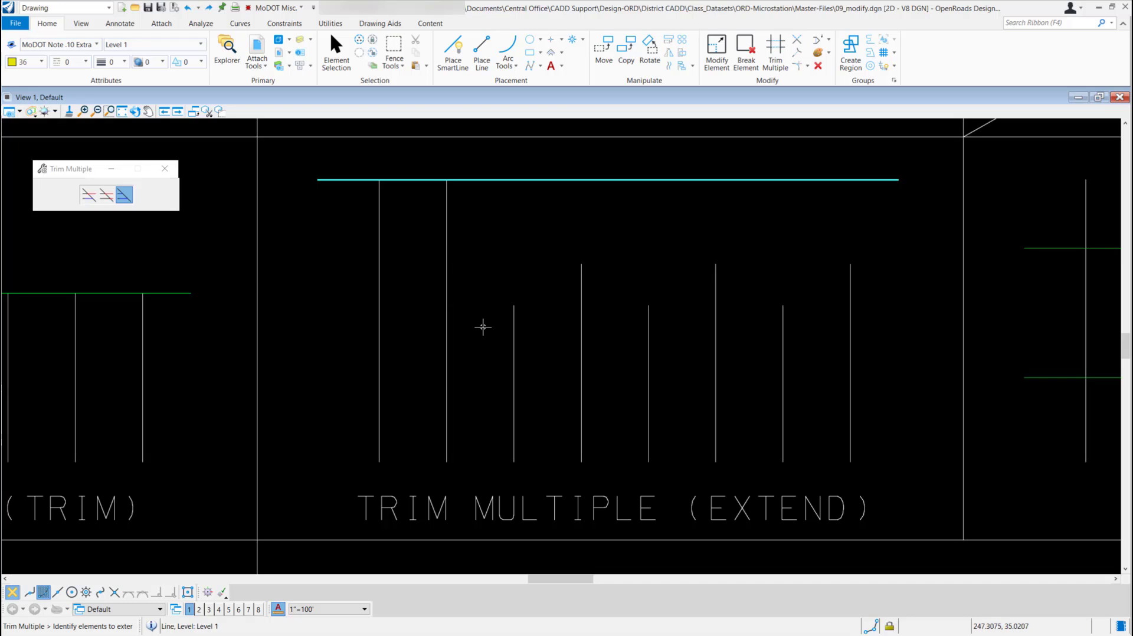
left_click_drag(482, 327, 915, 340)
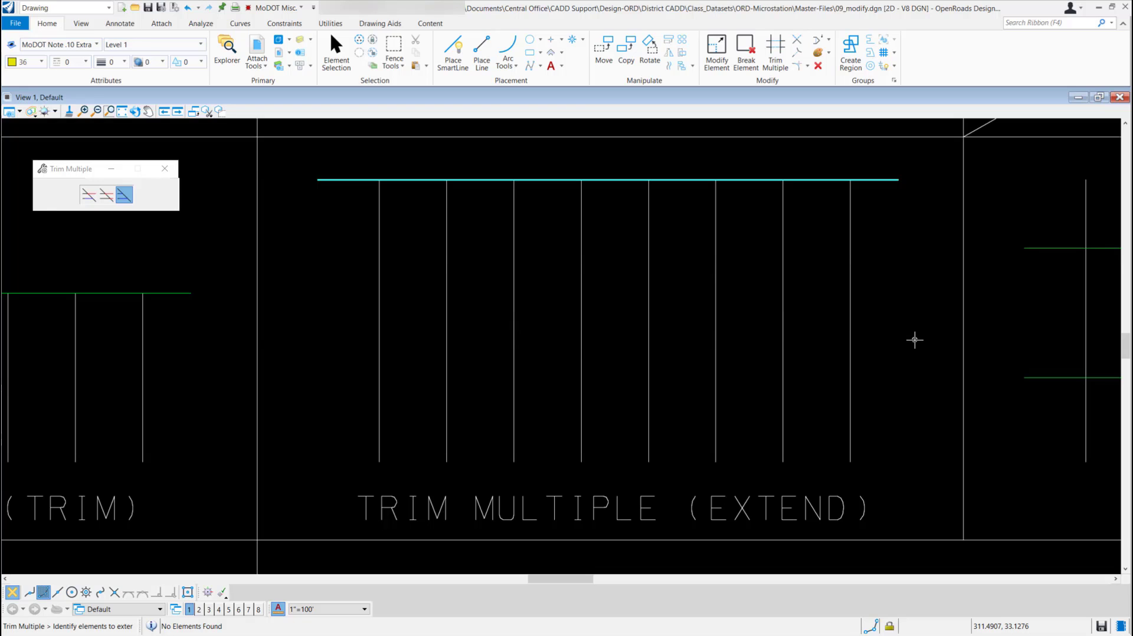
Step: In the last TRIM MULTIPLE exercise, use trim-only mode to remove the vertical line segments between the two green cutting lines
left_click(148, 111)
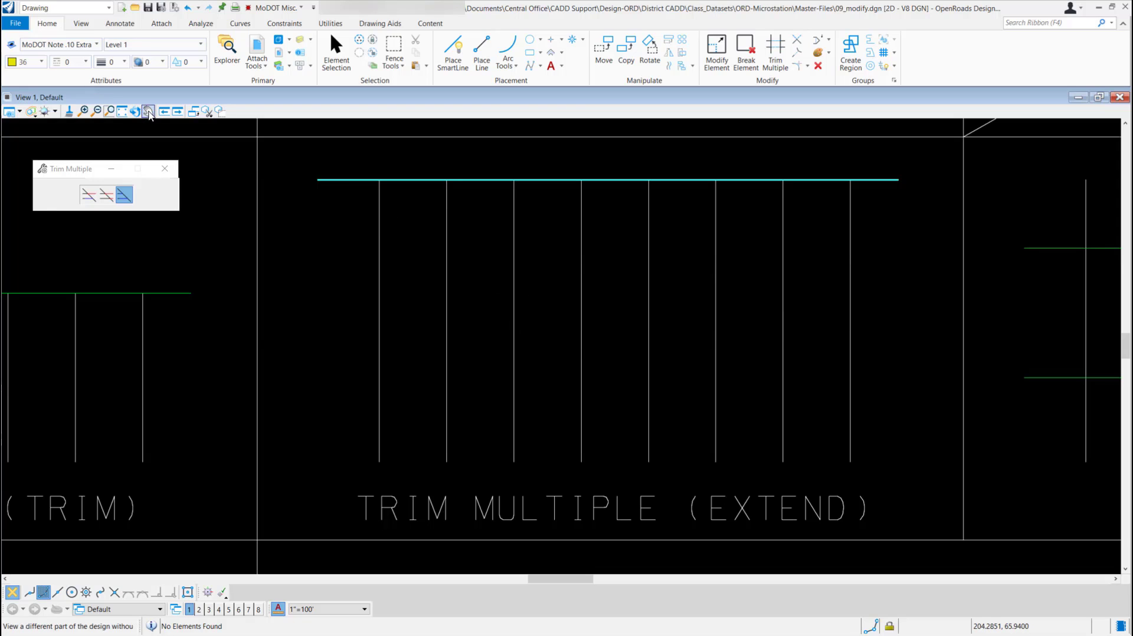
mouse_move(1023, 337)
left_mouse_down()
mouse_move(511, 314)
mouse_move(381, 334)
mouse_move(368, 322)
left_mouse_up()
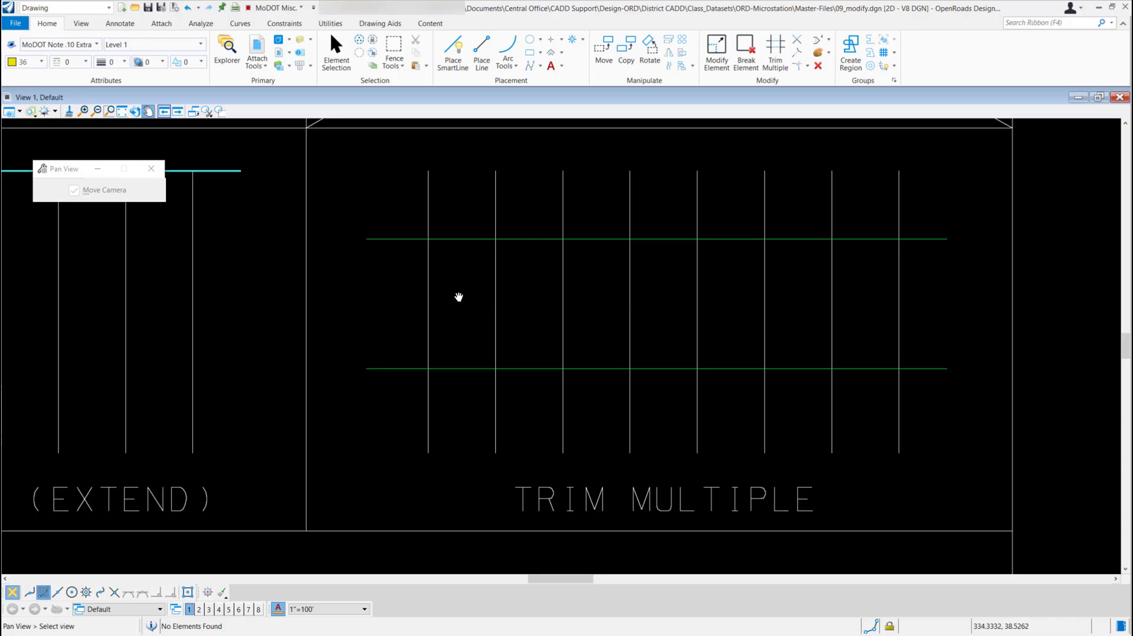
right_click(394, 299)
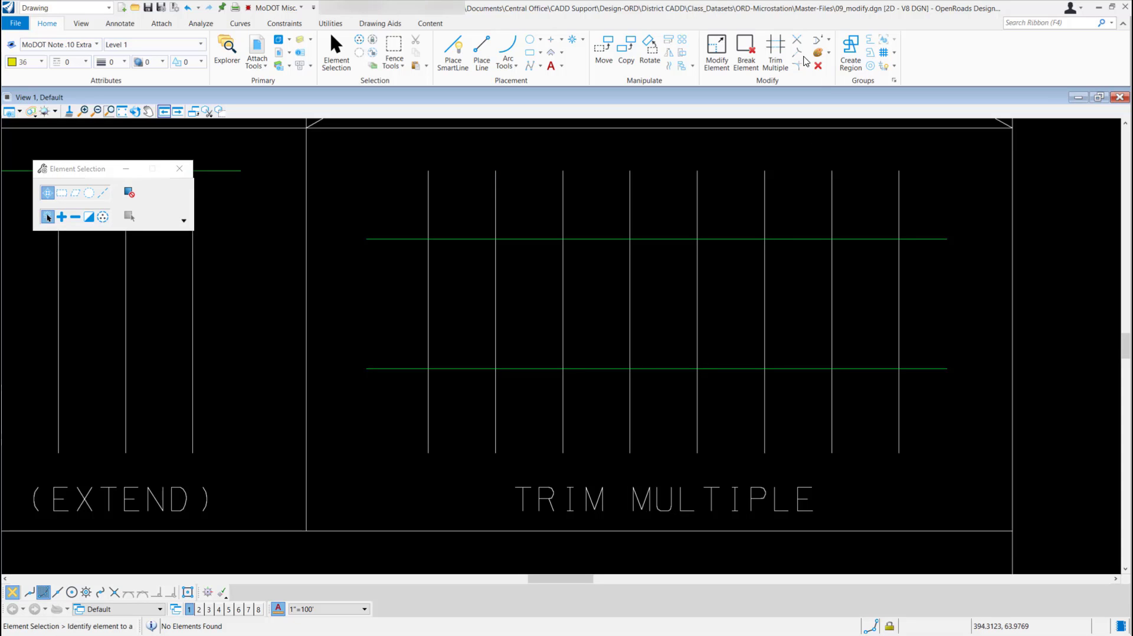
left_click(784, 56)
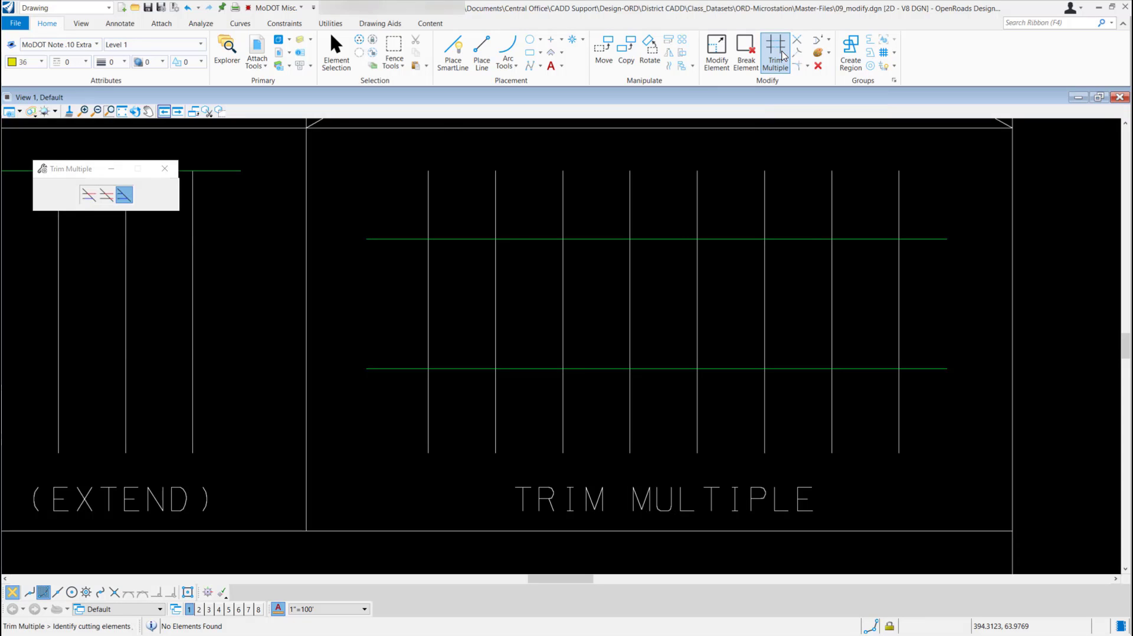
left_click(106, 195)
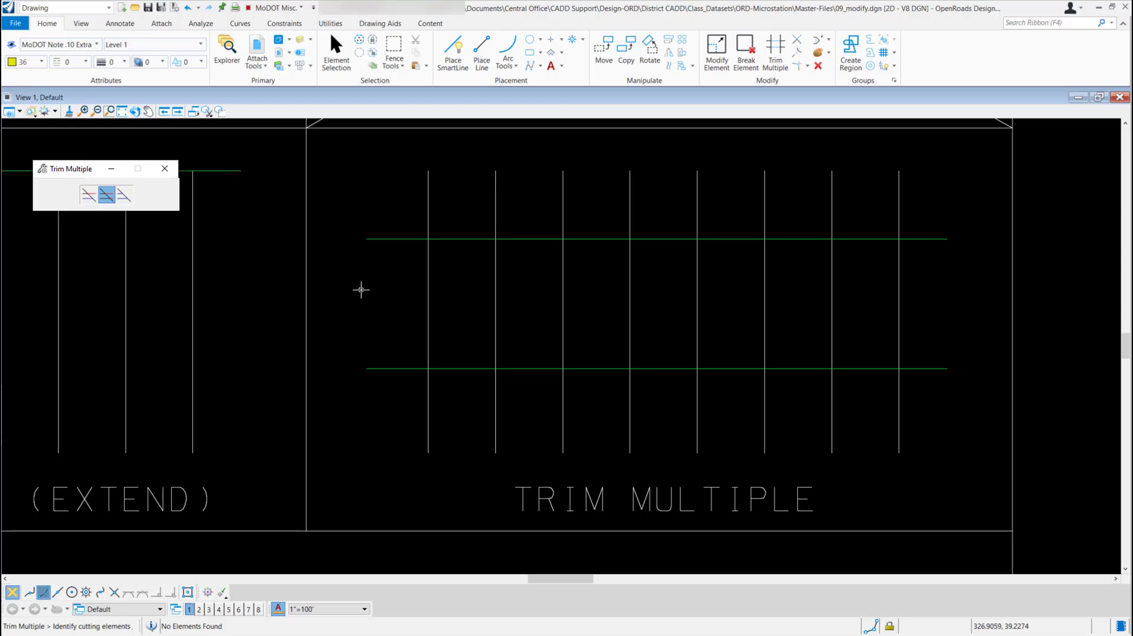
left_click(383, 239)
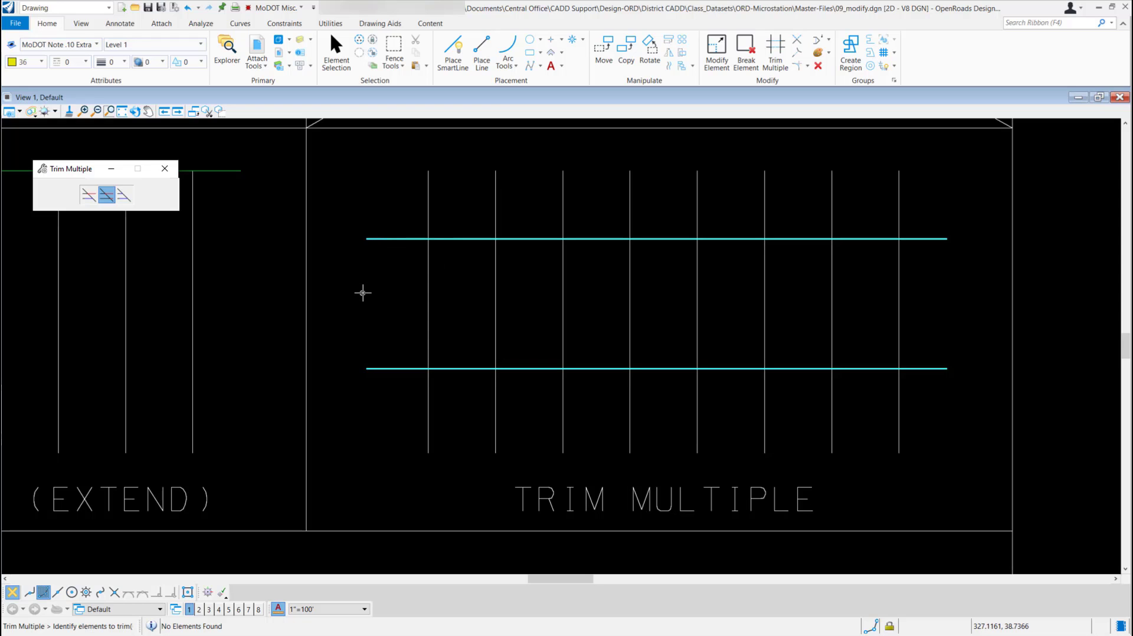
left_click_drag(363, 293, 964, 306)
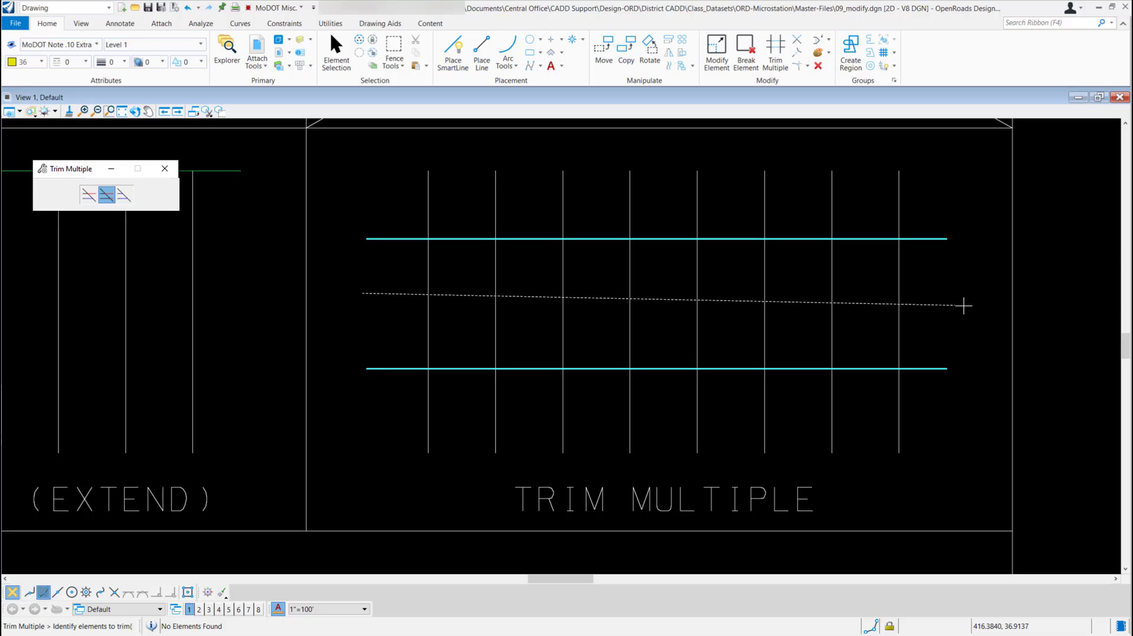
left_click_drag(964, 306, 963, 306)
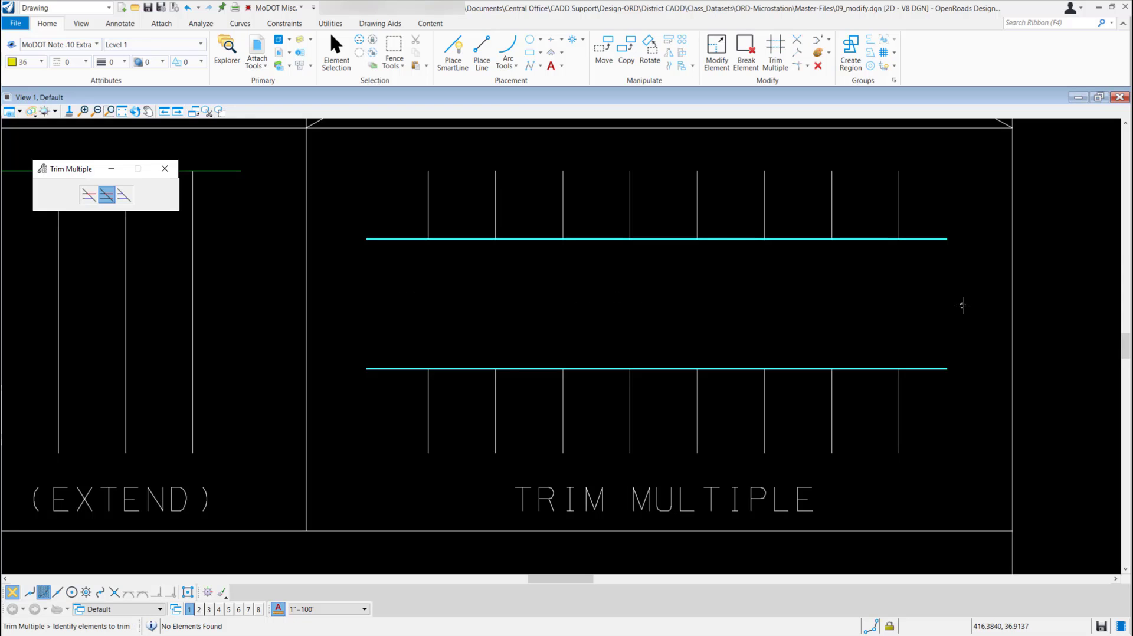